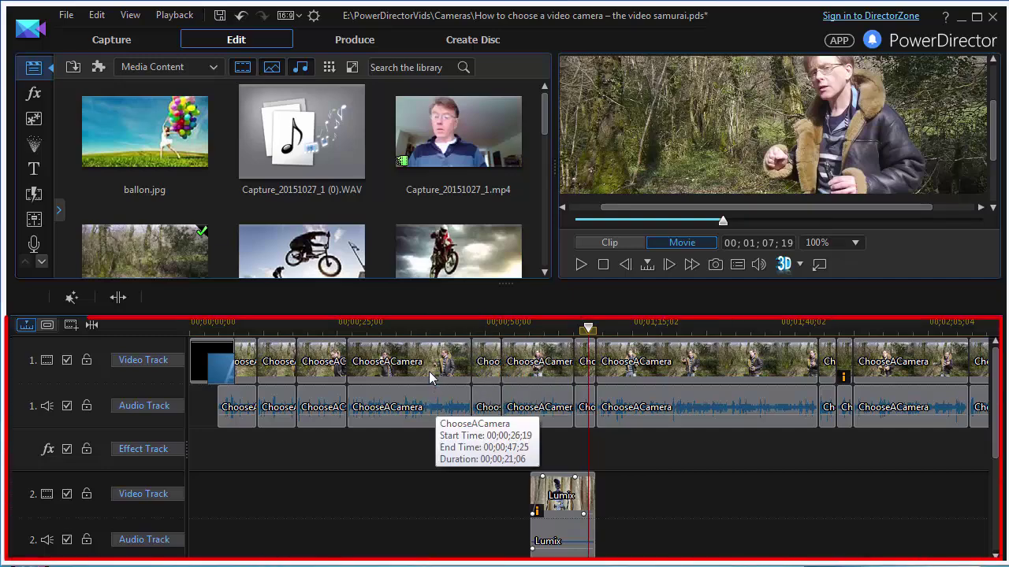
- Place Capture_20151027_1.mp4 on the second video track and overlap it with the end of the Lumix clip as a crossfade
click(433, 403)
drag(417, 121, 704, 532)
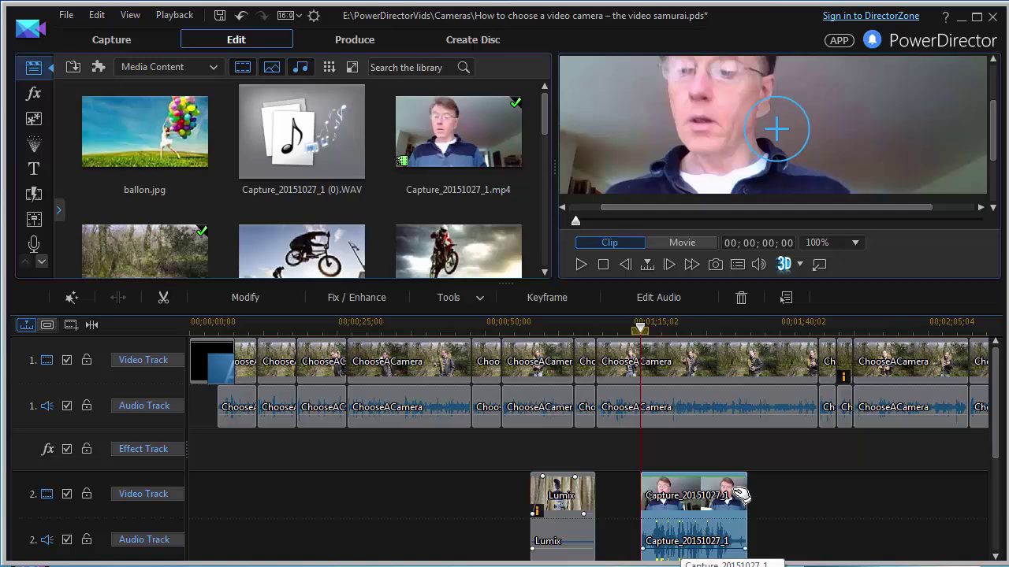
drag(734, 495, 668, 495)
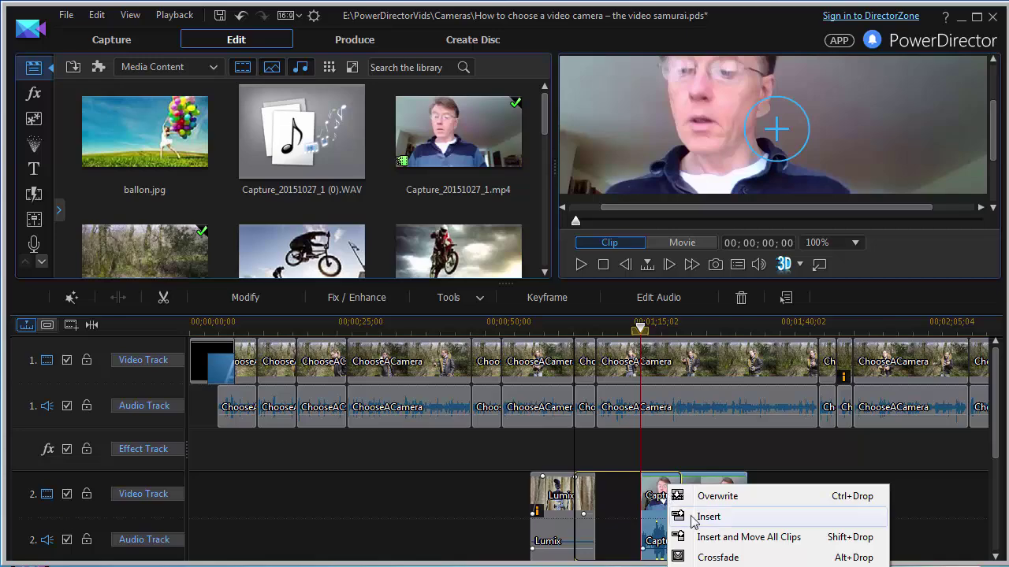
click(712, 557)
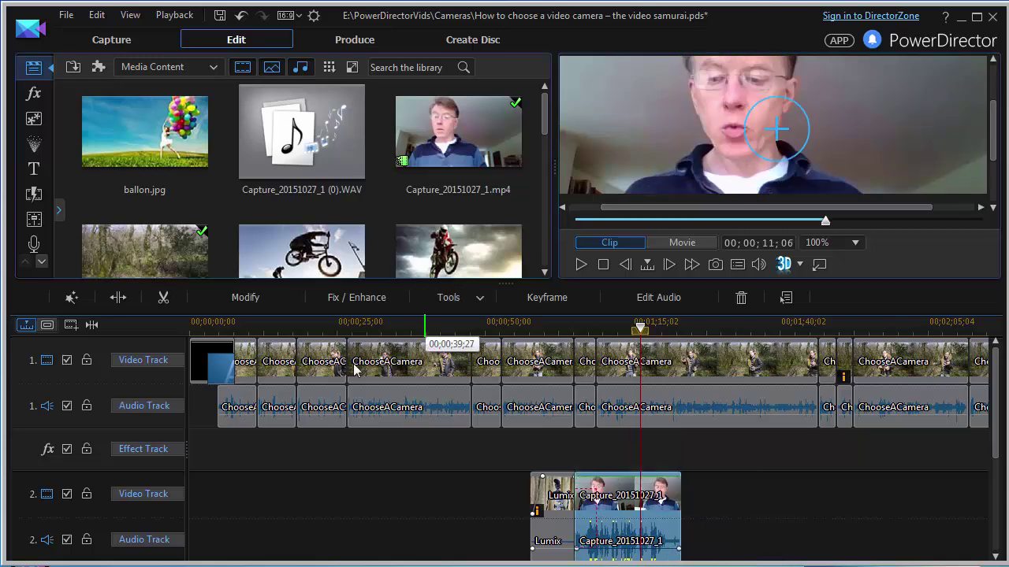
- Replace the crossfade between the Lumix and Capture_20151027_1 clips with the Flocking transition, and move the playhead back over the Lumix clip
click(33, 193)
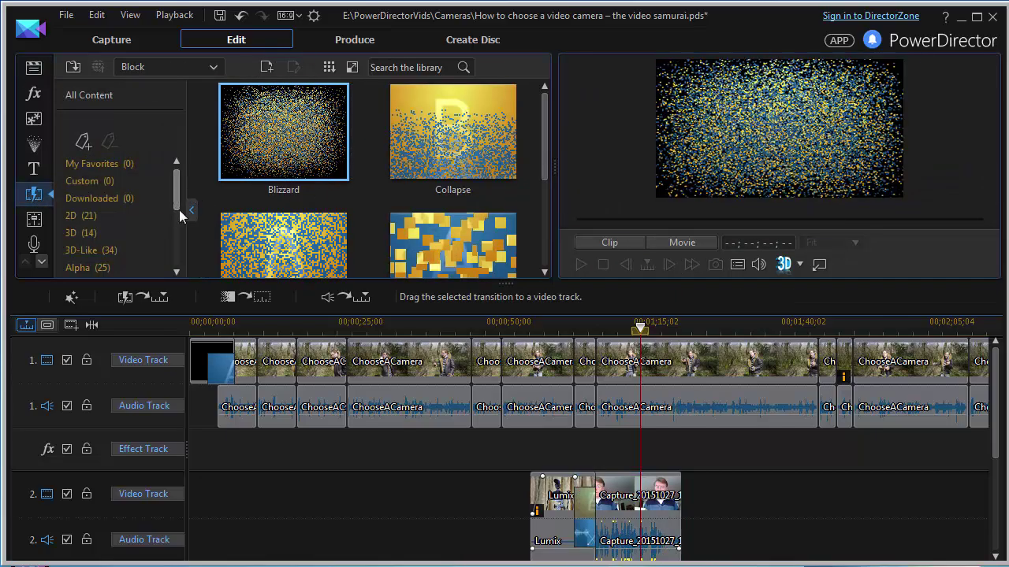
scroll(179, 210, down, 3)
drag(454, 245, 595, 519)
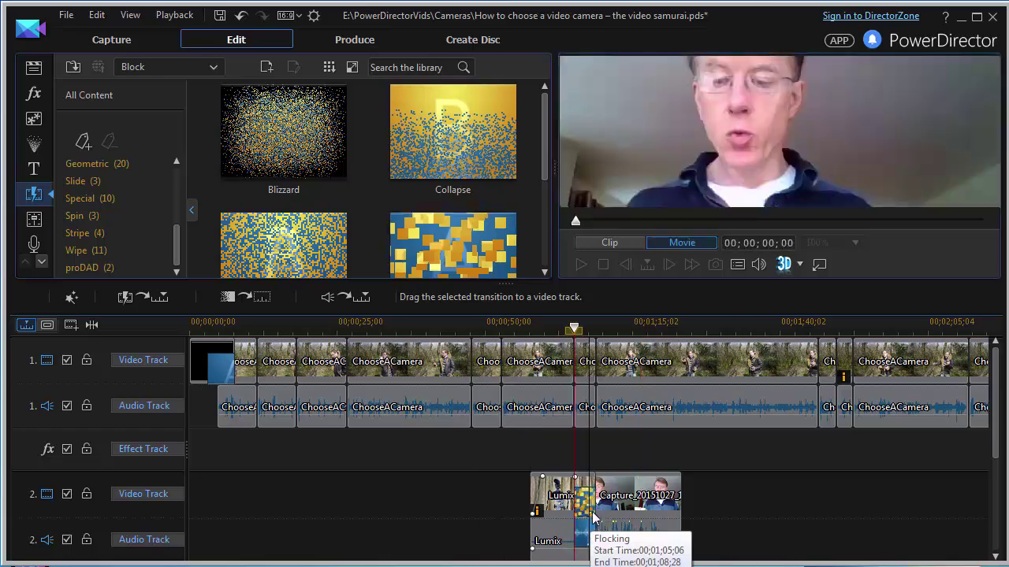
click(577, 341)
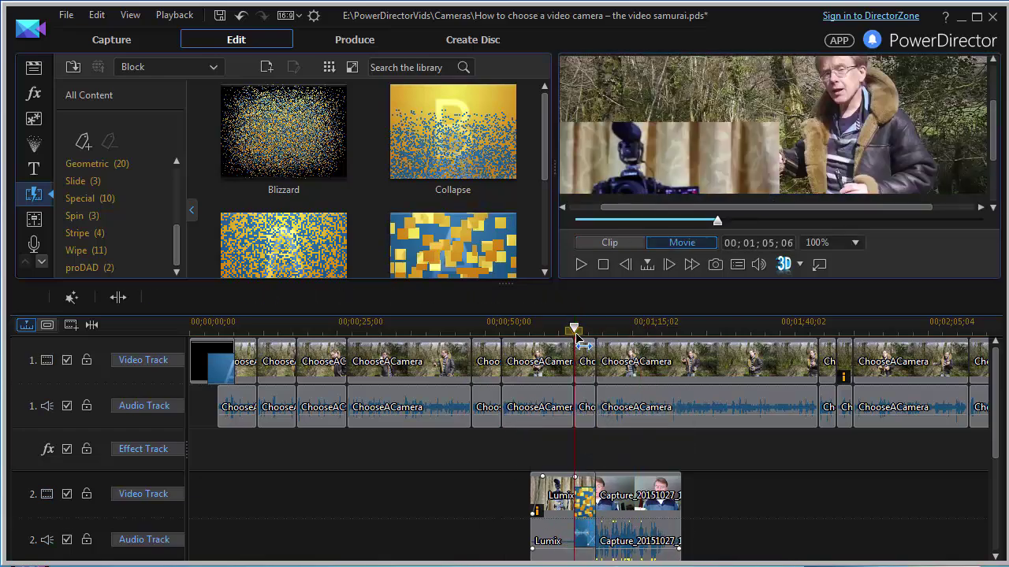
drag(576, 339, 548, 324)
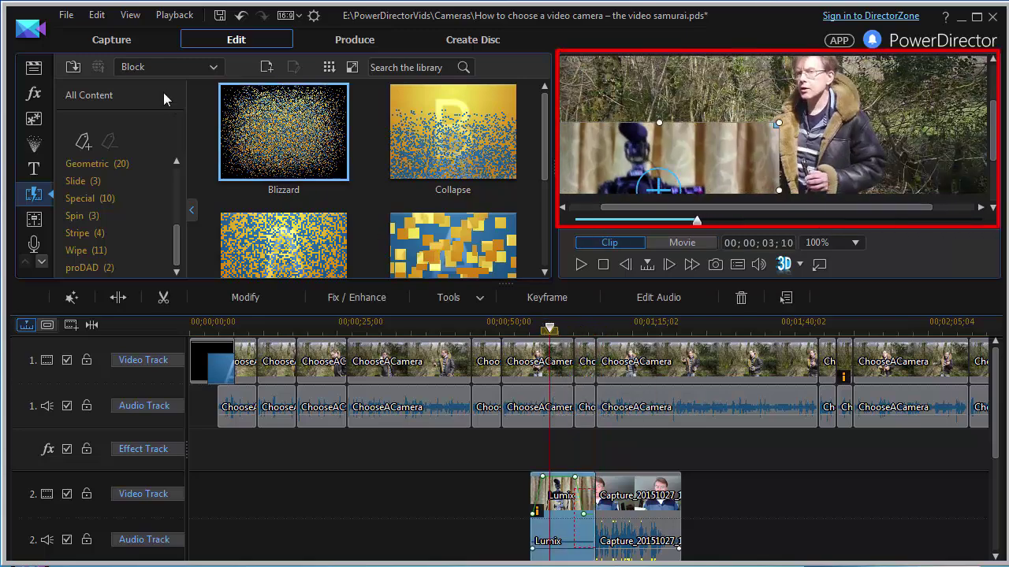
- Look over the voice-over recording, capture and production workspaces and return to editing
click(42, 100)
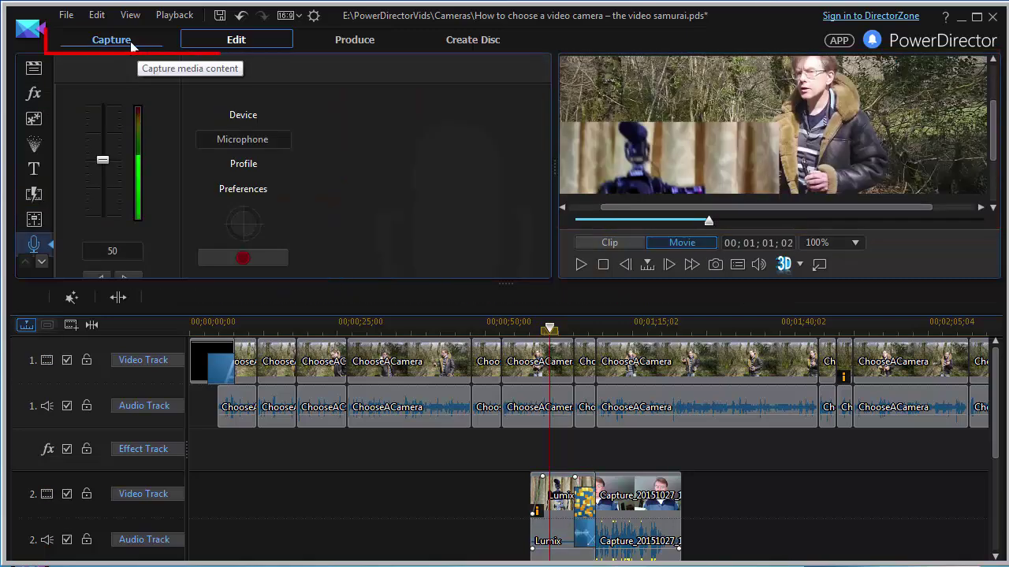
click(122, 43)
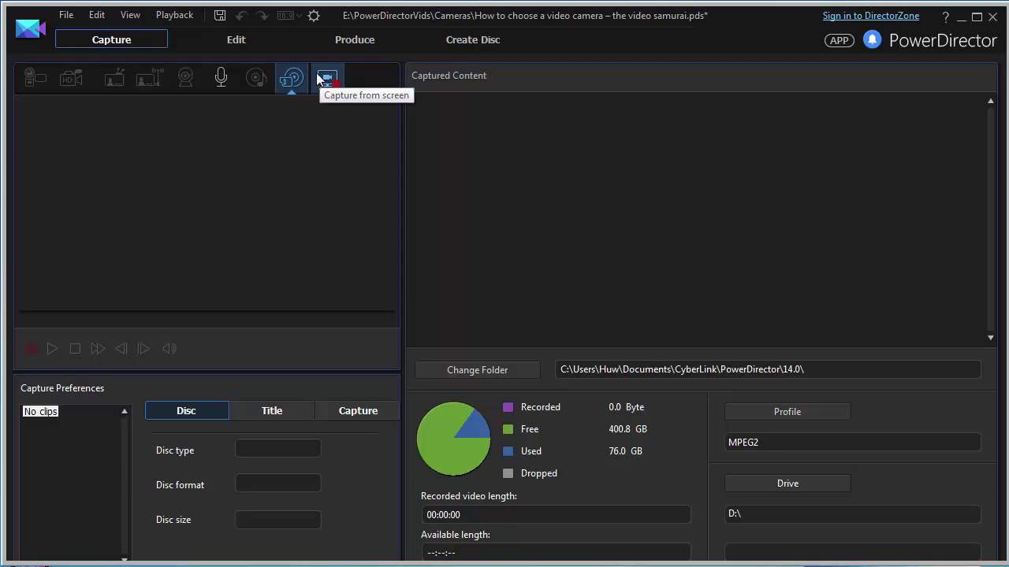
click(344, 39)
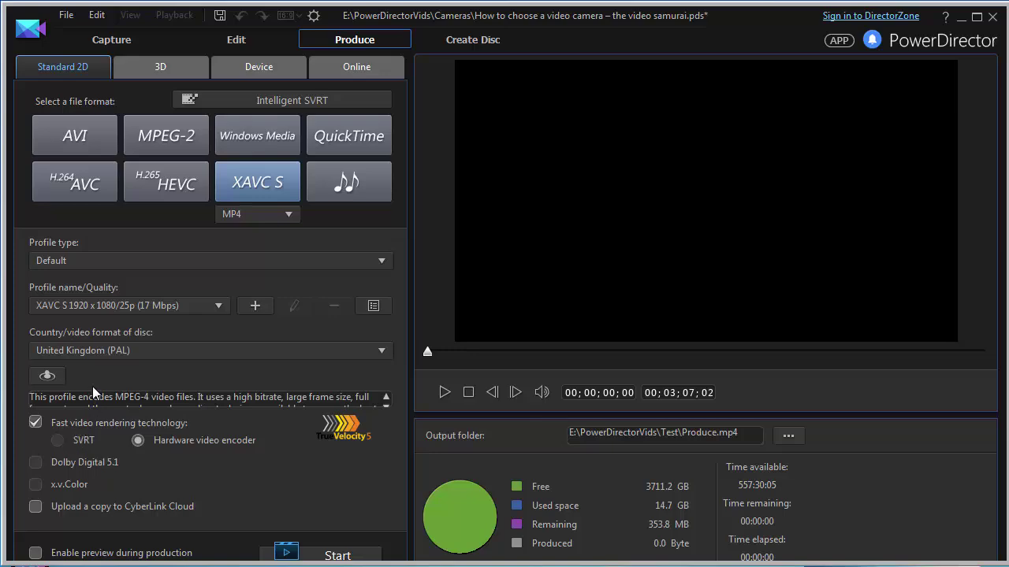
click(227, 43)
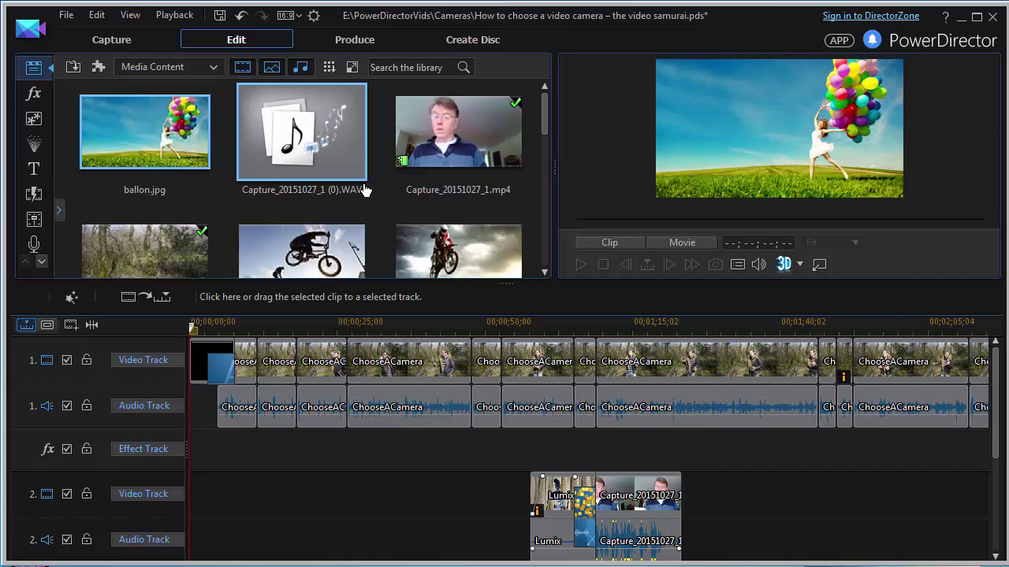
- Try a shadow on the Capture_20151027_1 clip in the PiP Designer and discard the changes
click(642, 493)
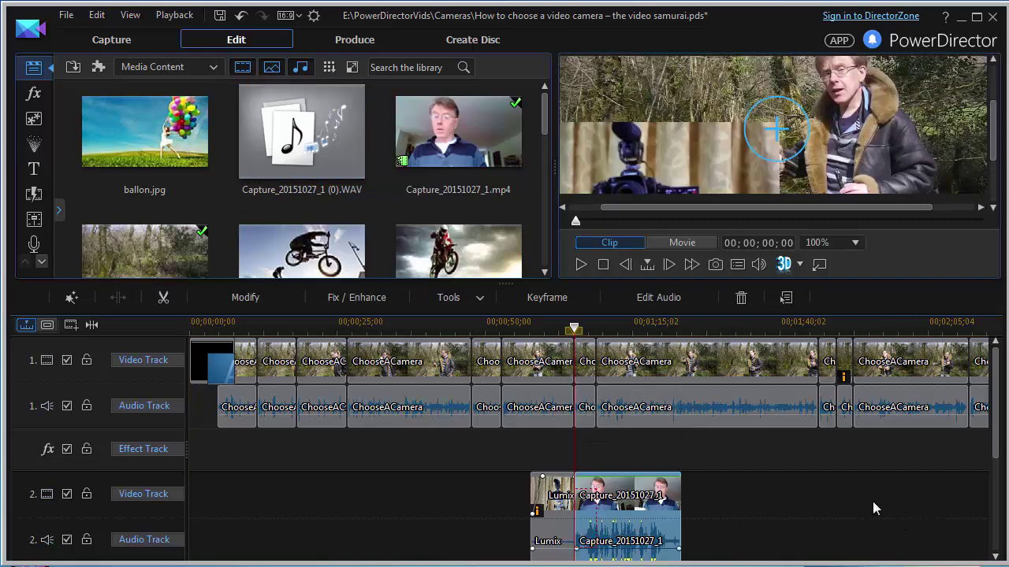
click(266, 304)
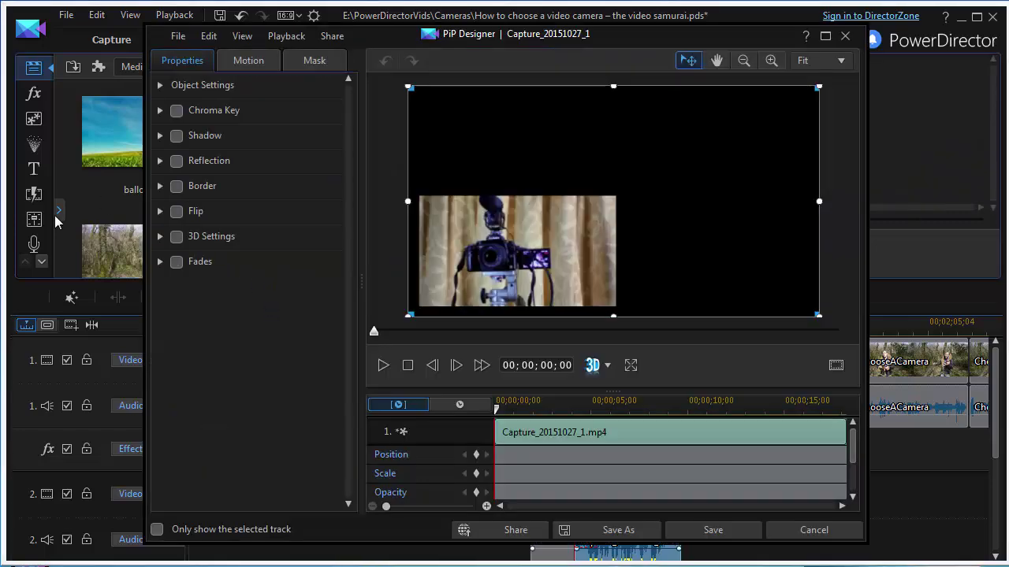
click(160, 161)
click(176, 136)
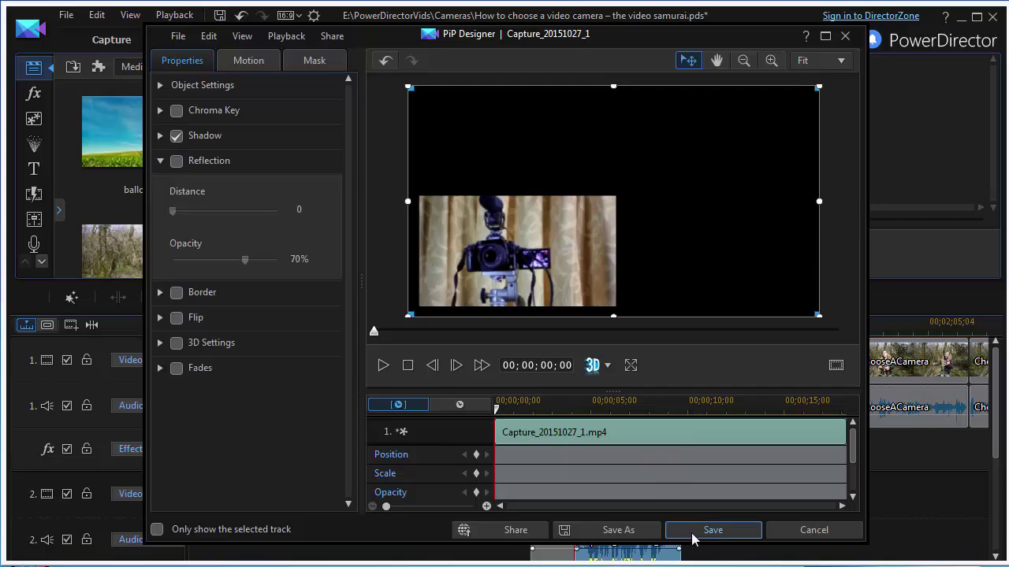
click(776, 536)
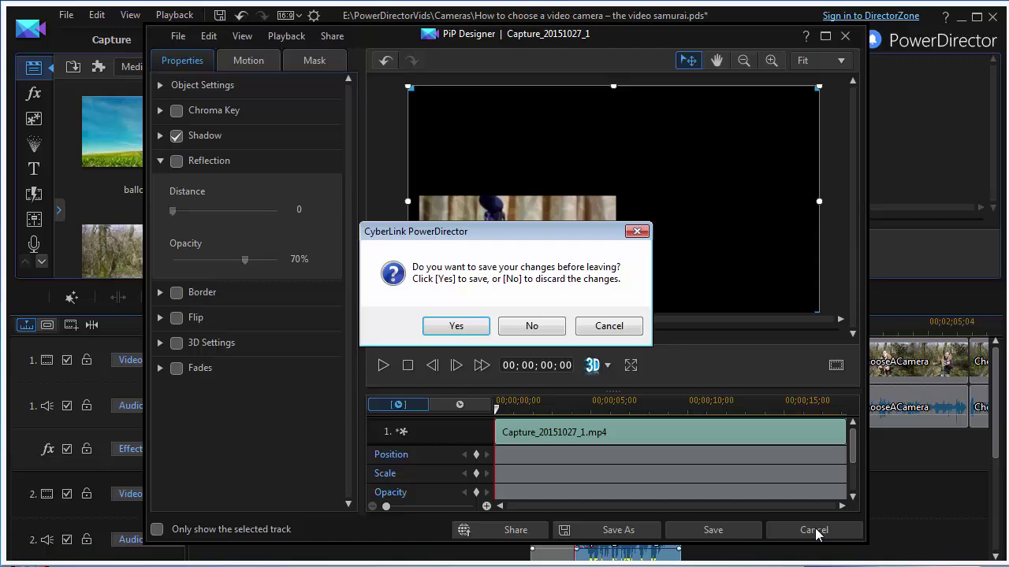
click(533, 326)
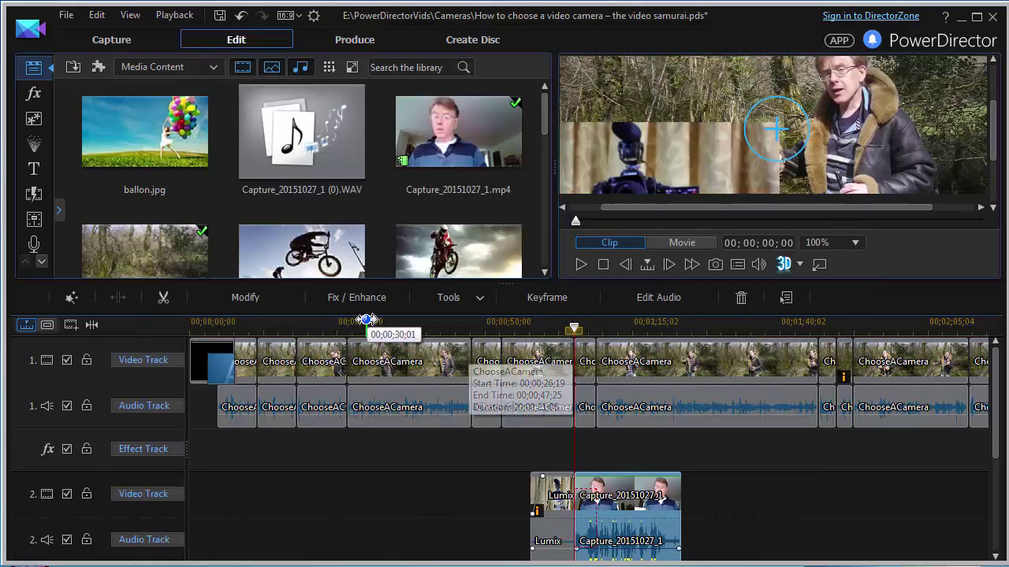
- Start the Motion Tracker on the Capture_20151027_1 clip and attach a Mosaic effect to the tracked face
click(459, 297)
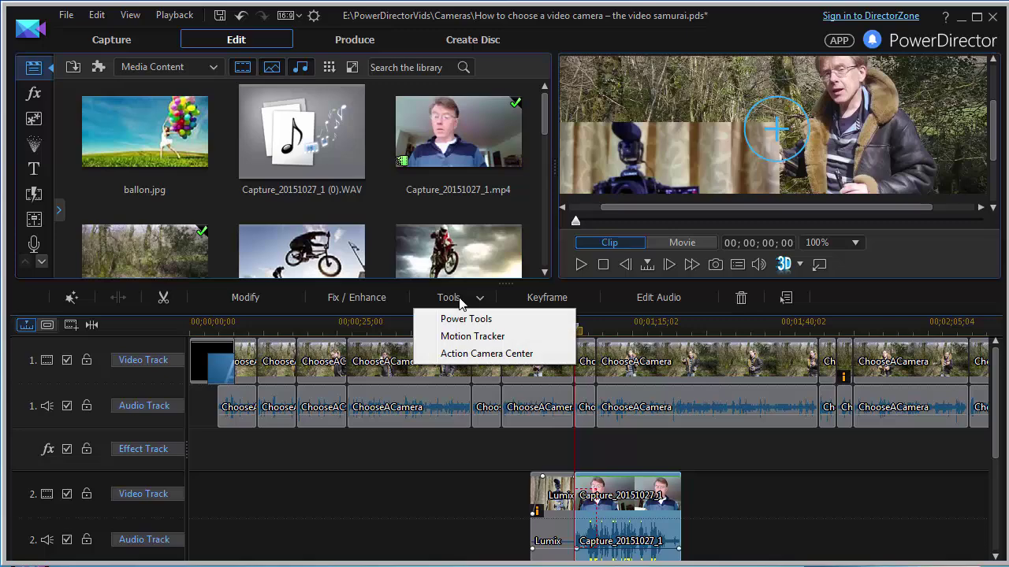
click(472, 337)
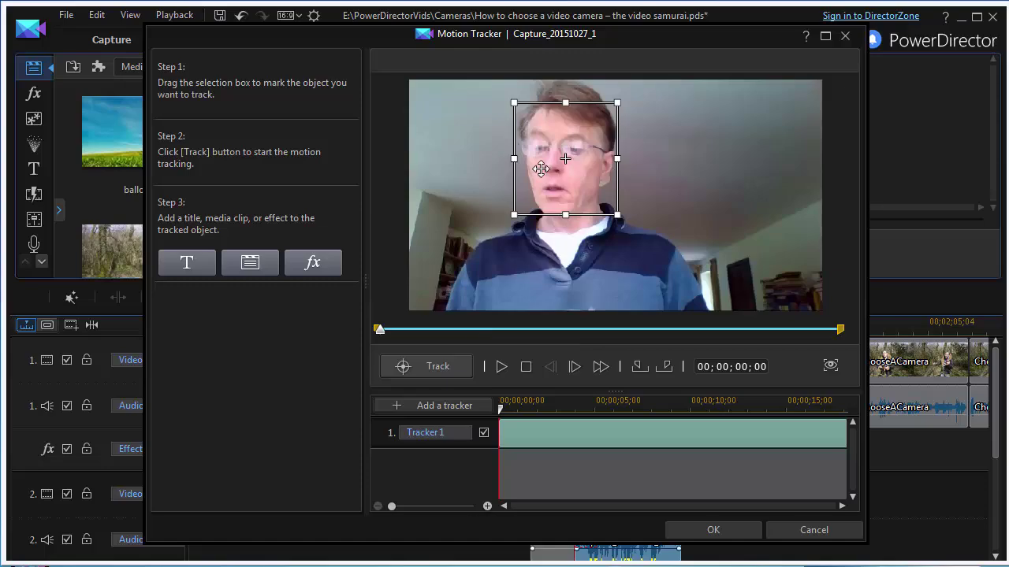
click(190, 268)
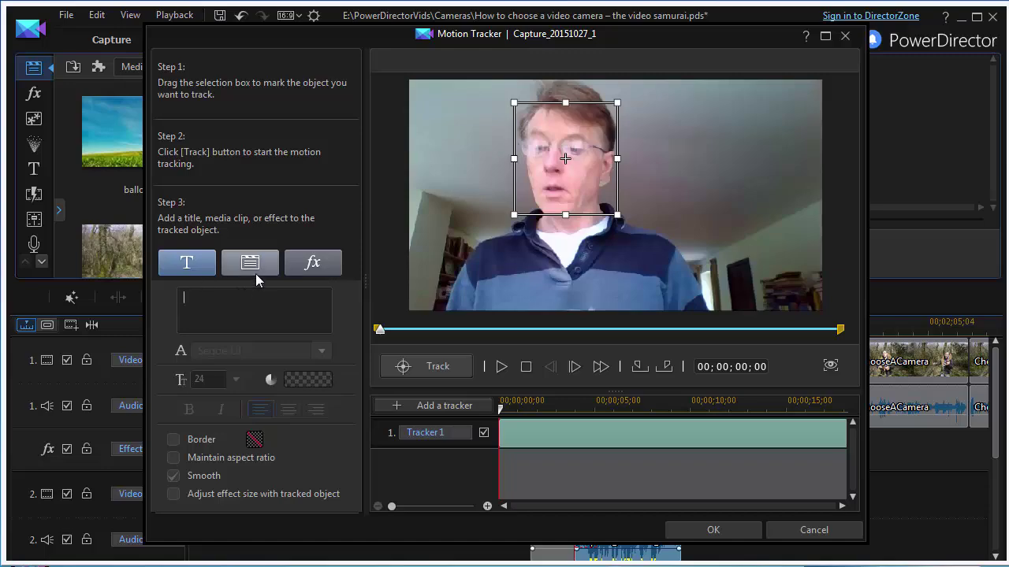
click(312, 263)
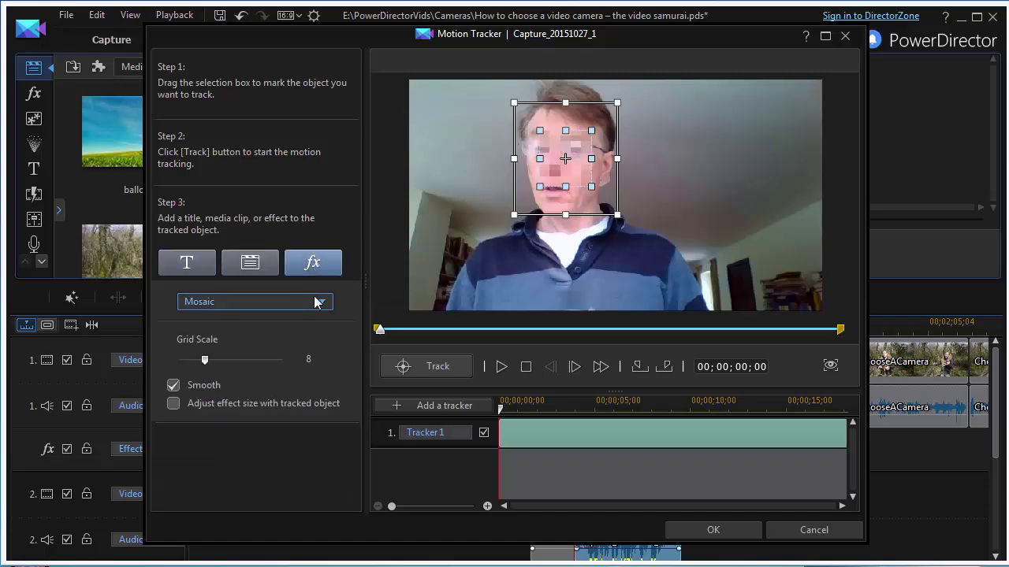
click(319, 301)
click(320, 304)
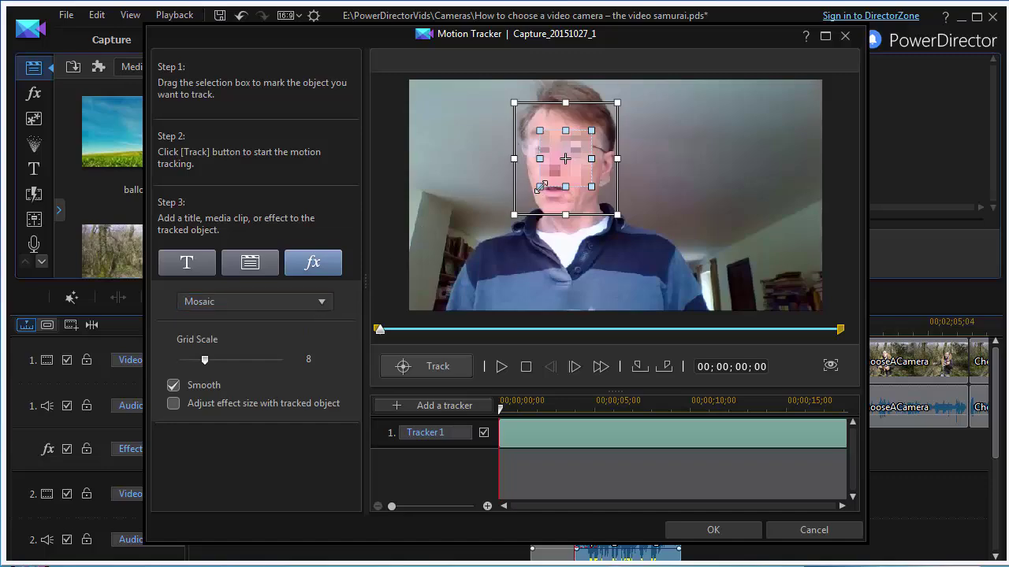
- Enlarge the mosaic area to cover the whole face and preview the tracking at 00;00;09;06
drag(539, 188, 518, 199)
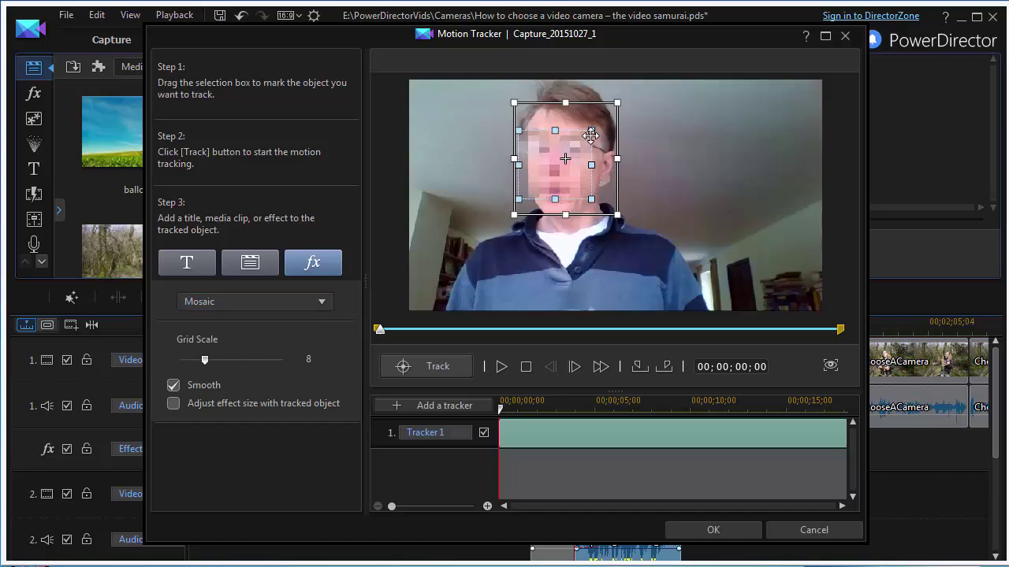
drag(591, 131, 617, 111)
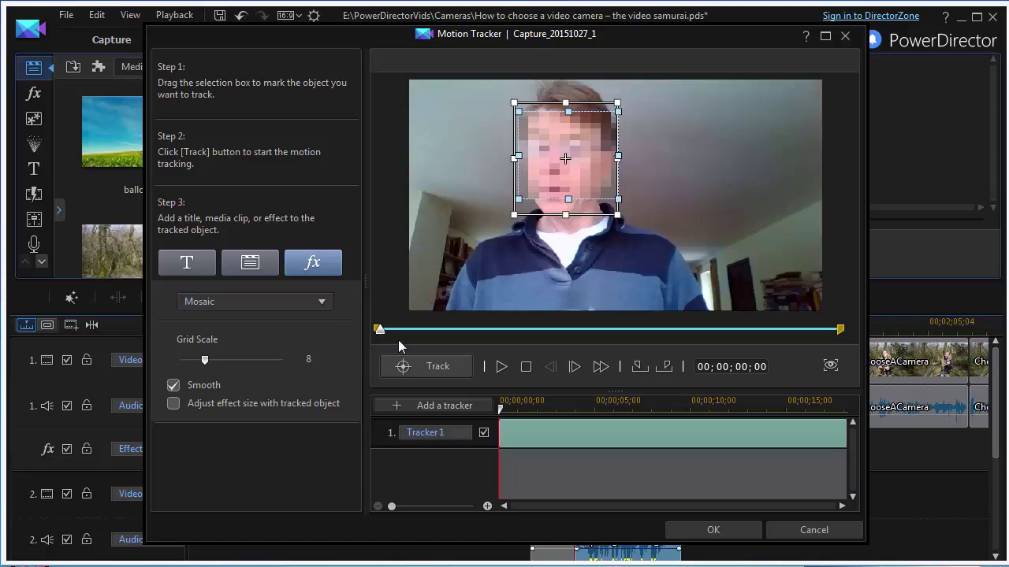
drag(381, 330, 610, 327)
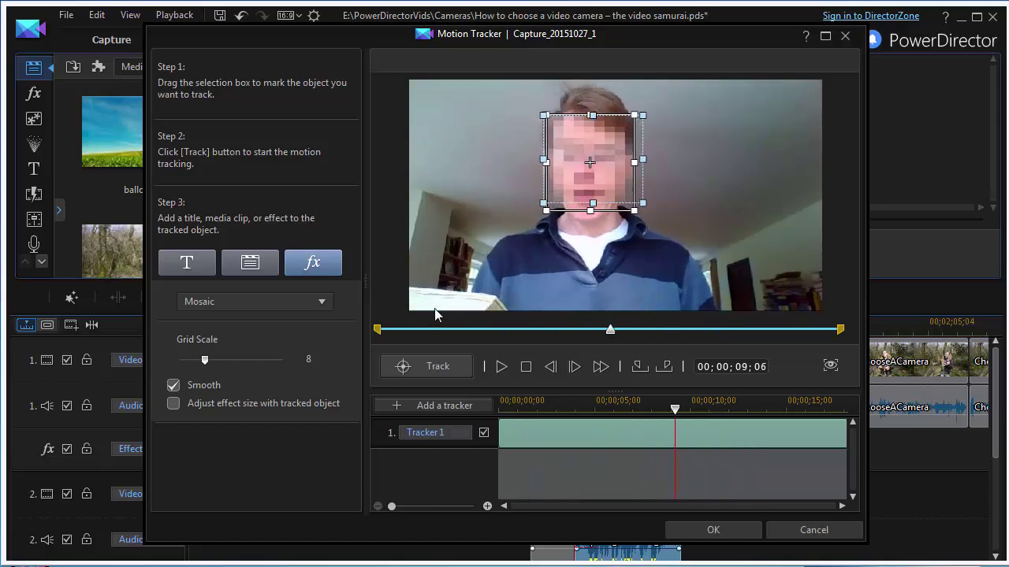
- Change the tracked effect to Spotlight and reshape it into a taller area around the head
click(325, 304)
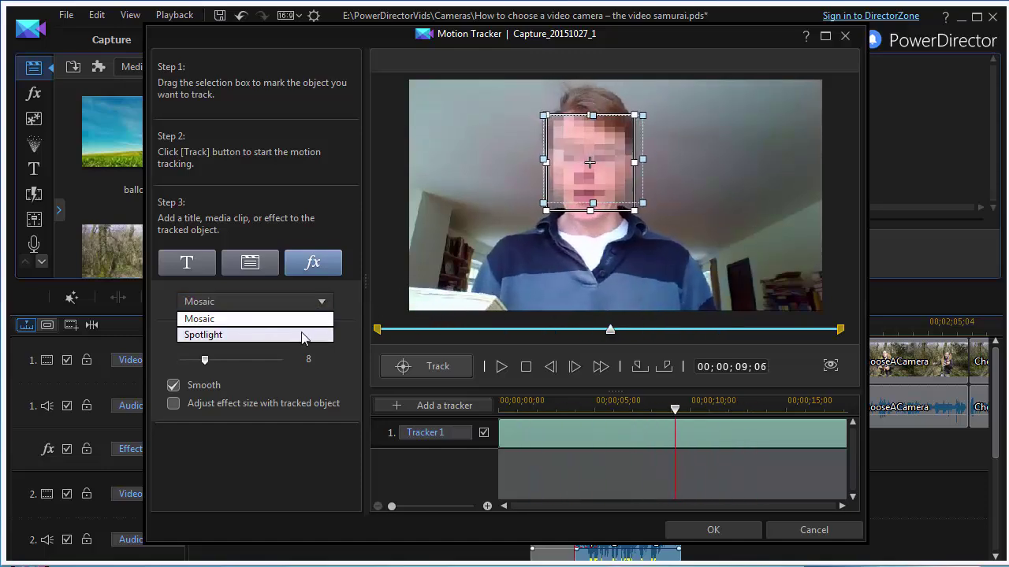
click(301, 335)
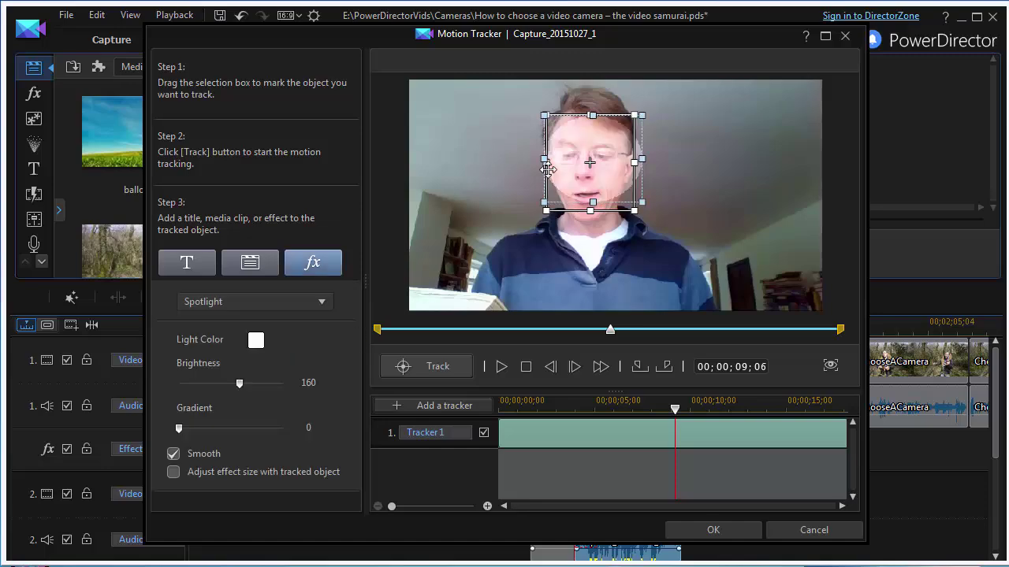
mouse_move(591, 197)
mouse_down()
mouse_move(601, 230)
mouse_move(594, 183)
mouse_up()
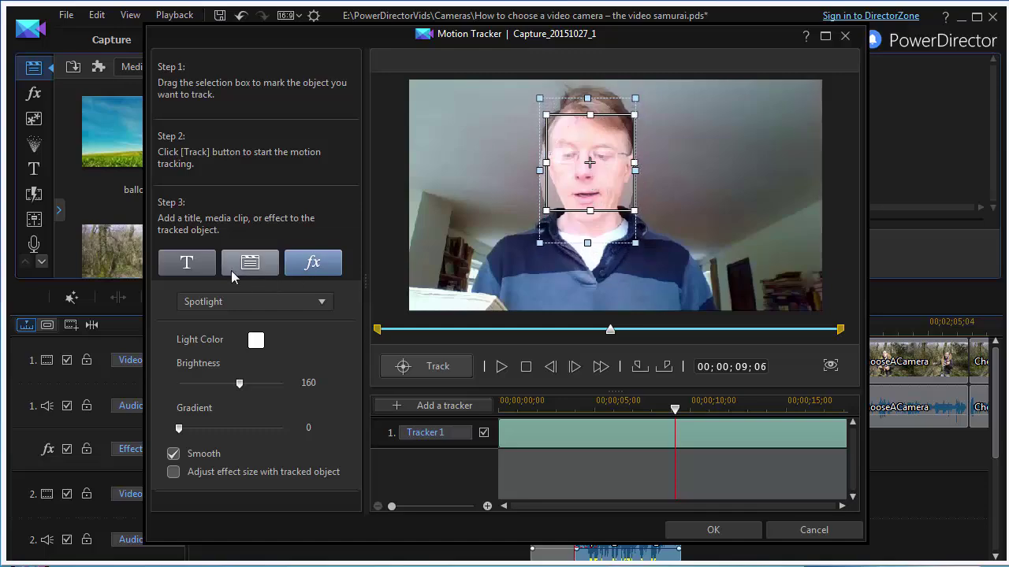
- Replace the attached spotlight with a title showing the presenter's first name, and set the tracking range to start at 00;00;03;09
click(208, 272)
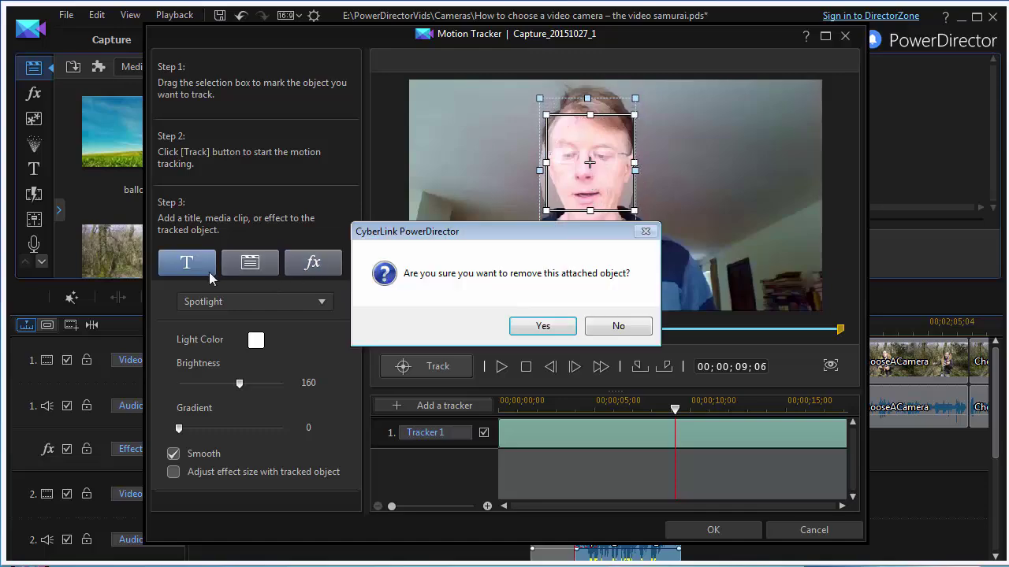
click(605, 329)
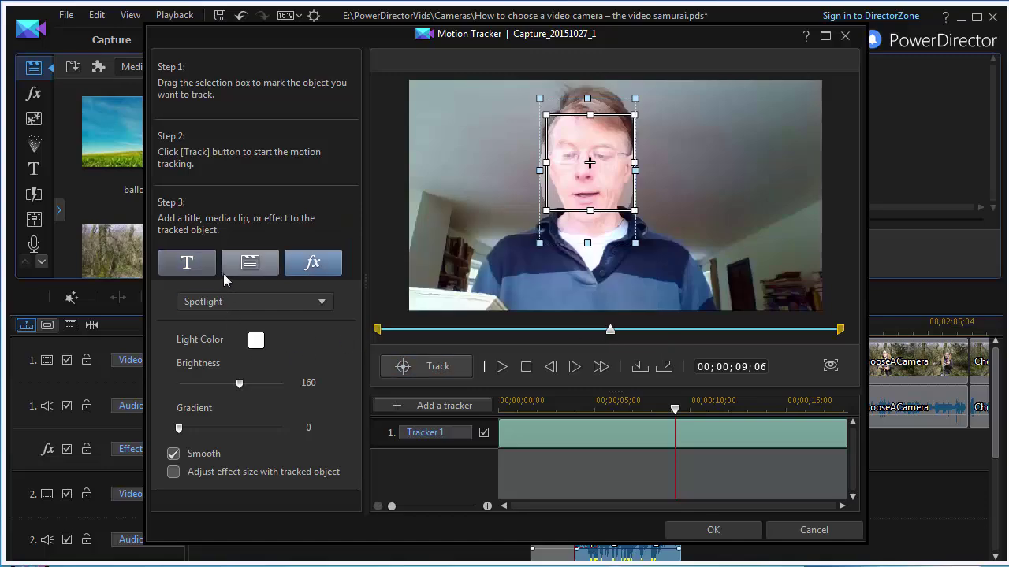
click(203, 272)
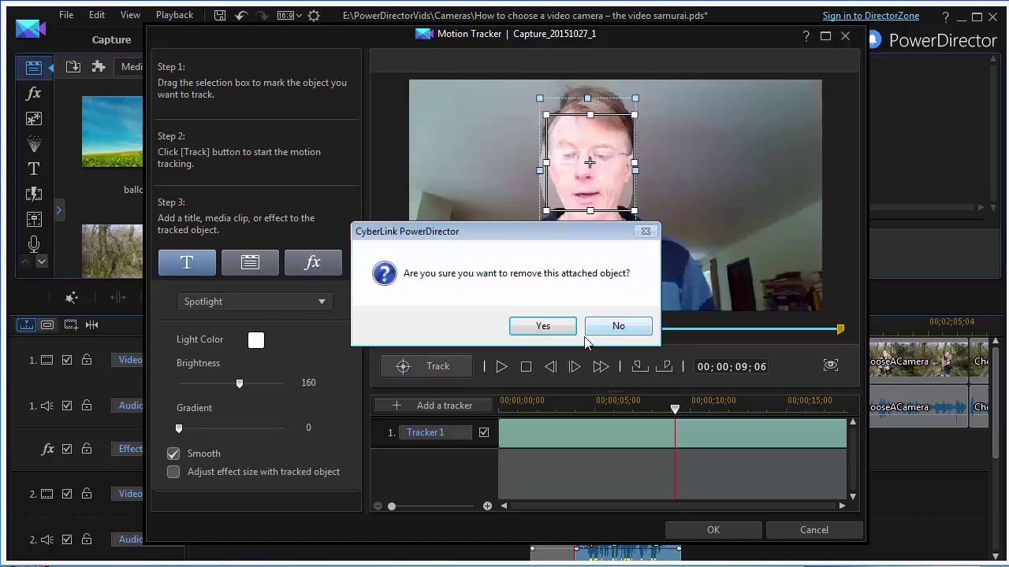
click(545, 329)
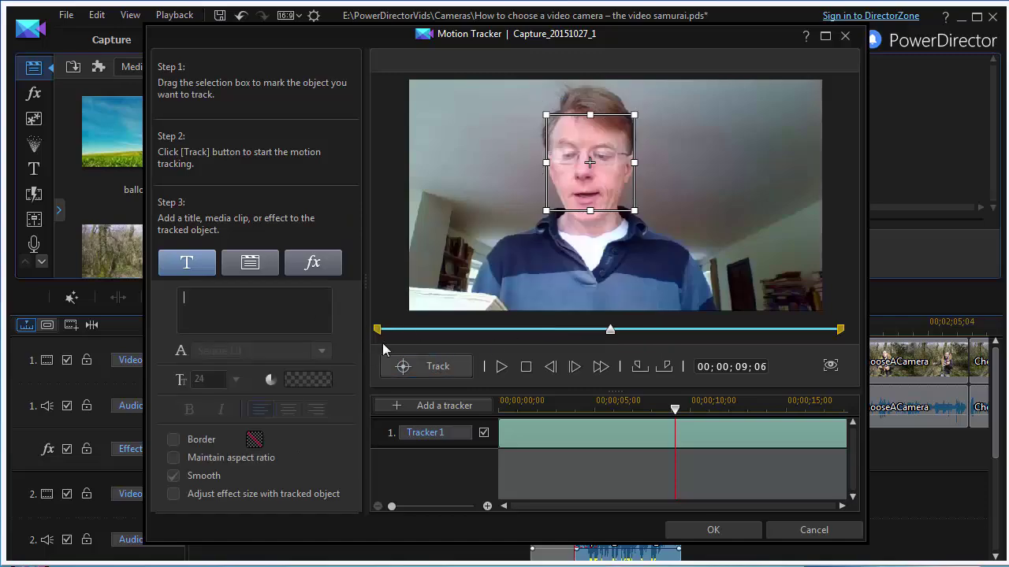
text(Huw)
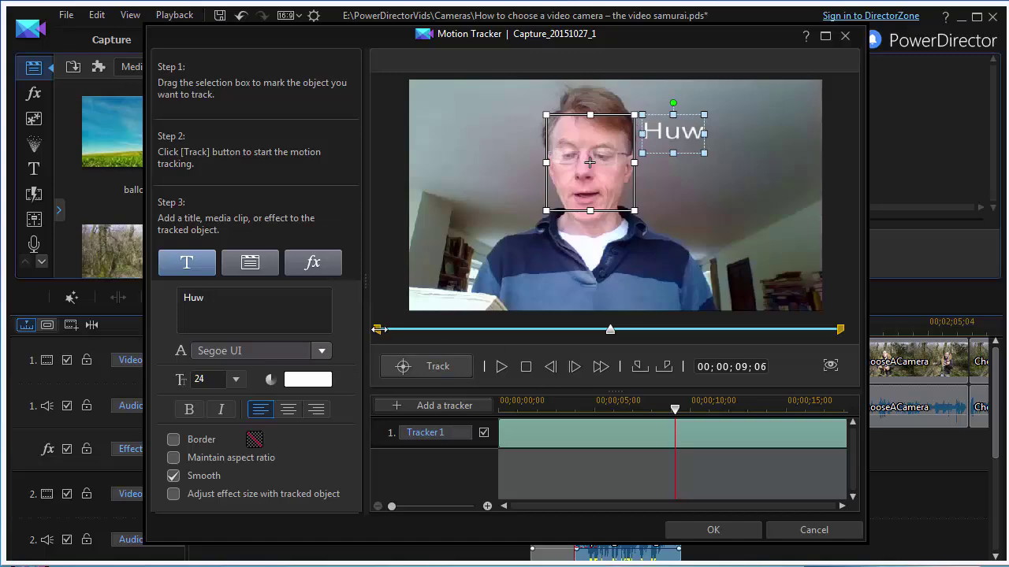
mouse_move(379, 330)
mouse_down()
mouse_move(461, 330)
mouse_move(471, 312)
mouse_move(461, 330)
mouse_up()
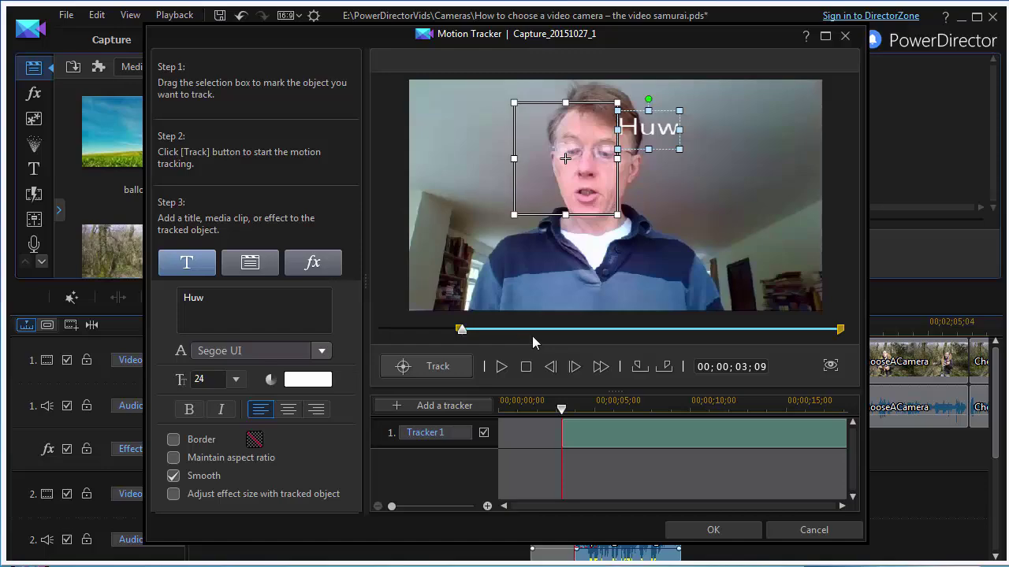
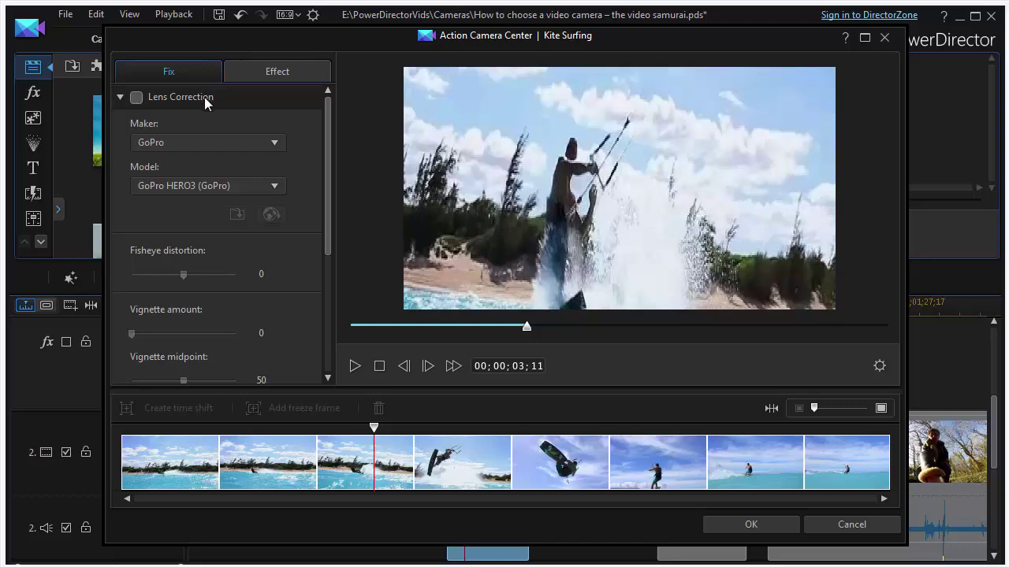
- Enable lens correction with the GoPro HERO3 (GoPro) profile for the Kite Surfing clip in the Action Camera Center
click(136, 97)
click(136, 98)
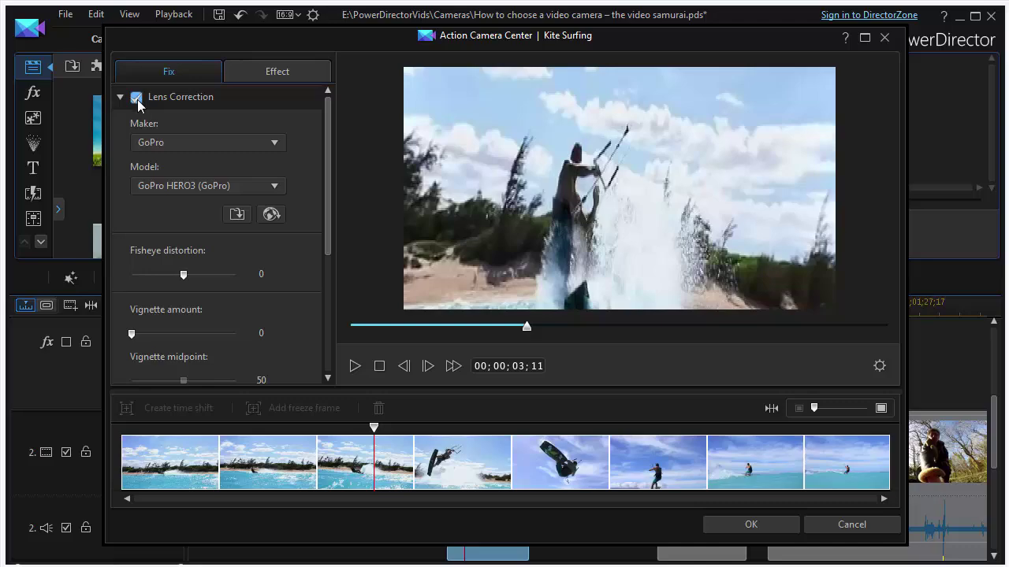
- Try the GoPro HERO2 (GoPro) lens profile, and switch lens correction off for the Kite Surfing clip
click(272, 145)
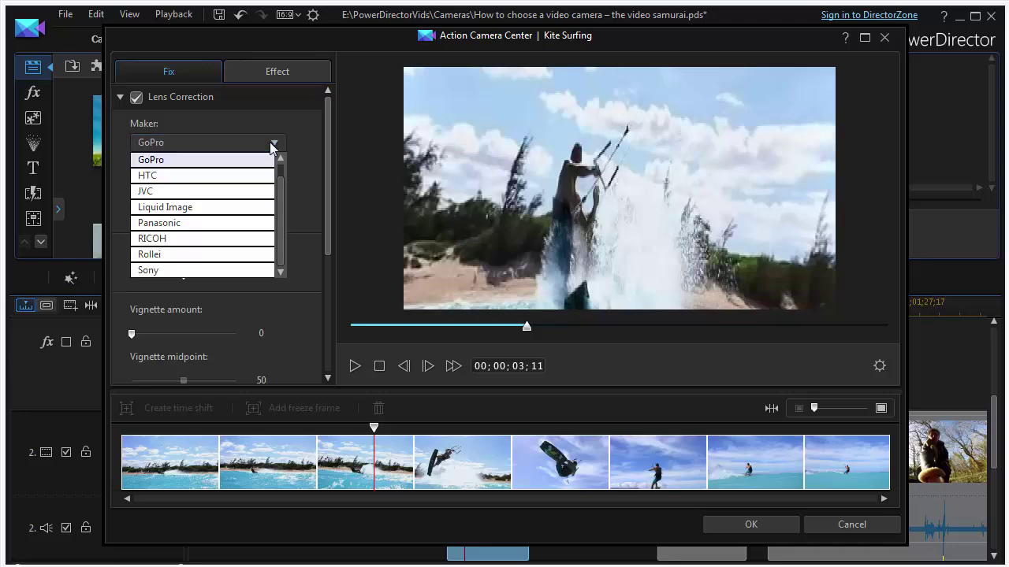
click(275, 144)
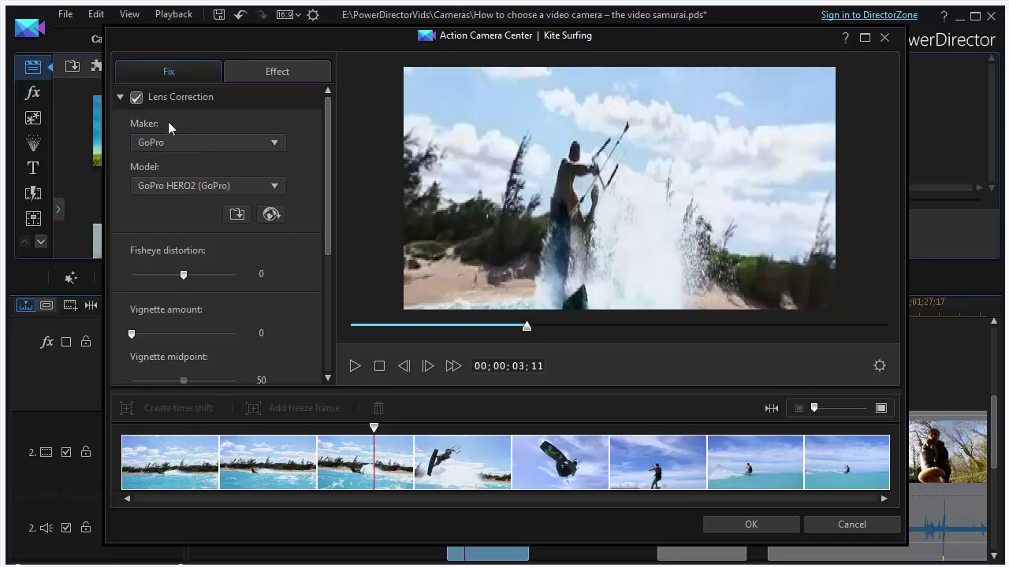
click(138, 98)
- Create a time shift at 00;00;03;11 with a 0.460 speed multiplier, one replay and the reverse effect
click(248, 64)
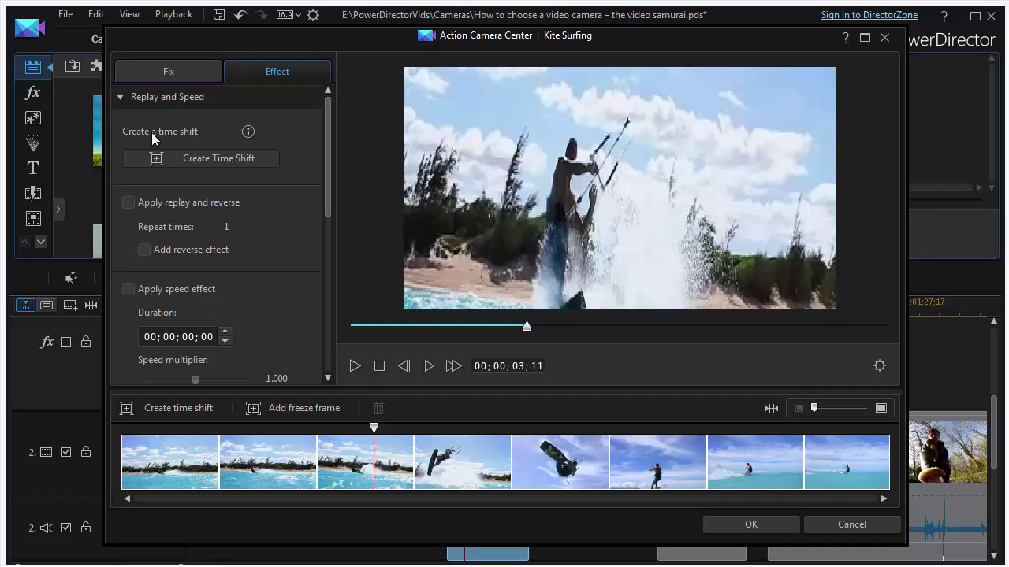
click(167, 159)
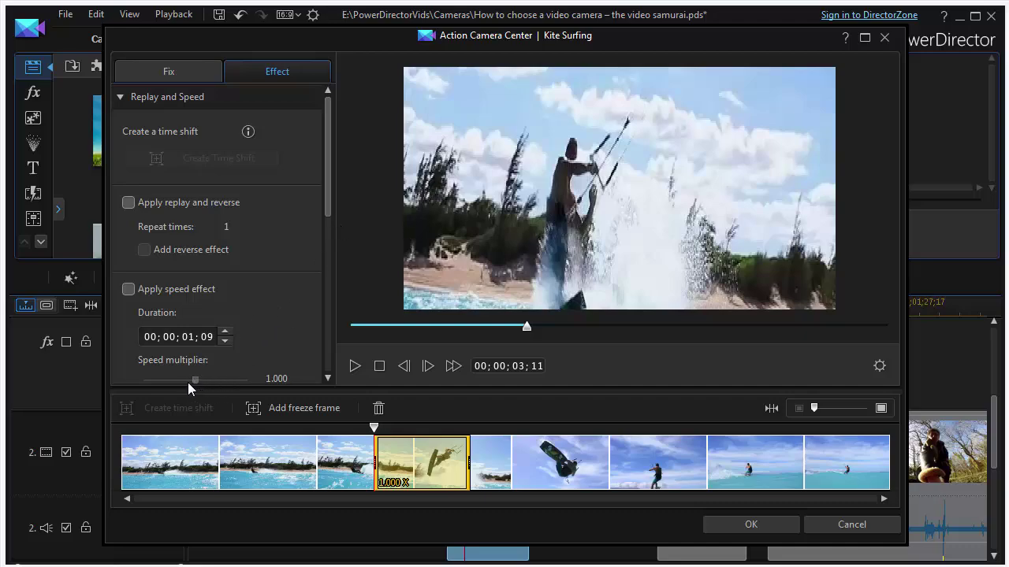
click(130, 289)
drag(195, 380, 167, 380)
click(127, 205)
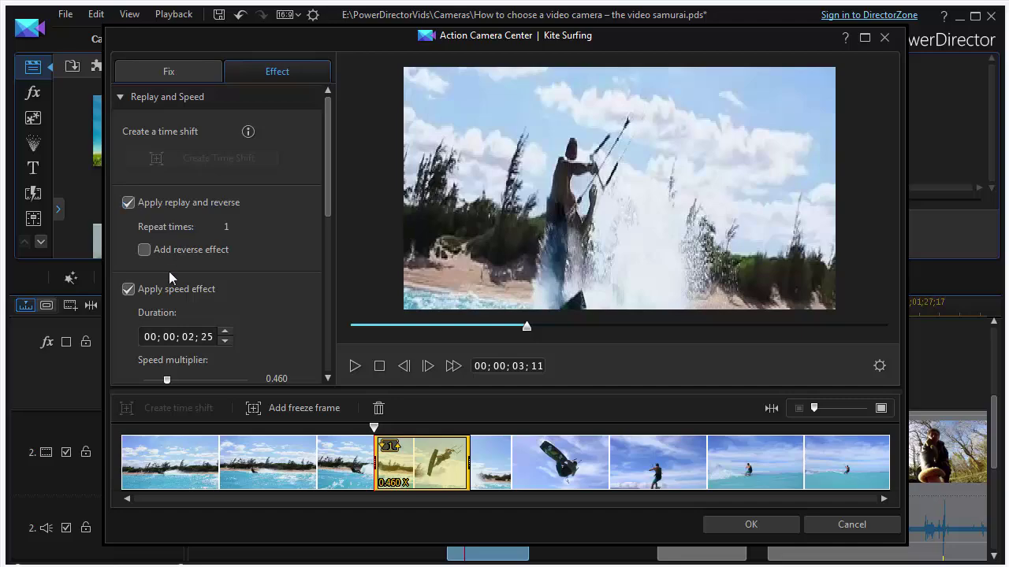
click(144, 250)
- Preview the time-shifted section of the Kite Surfing clip from 00;00;03;03 and stop playback
click(353, 429)
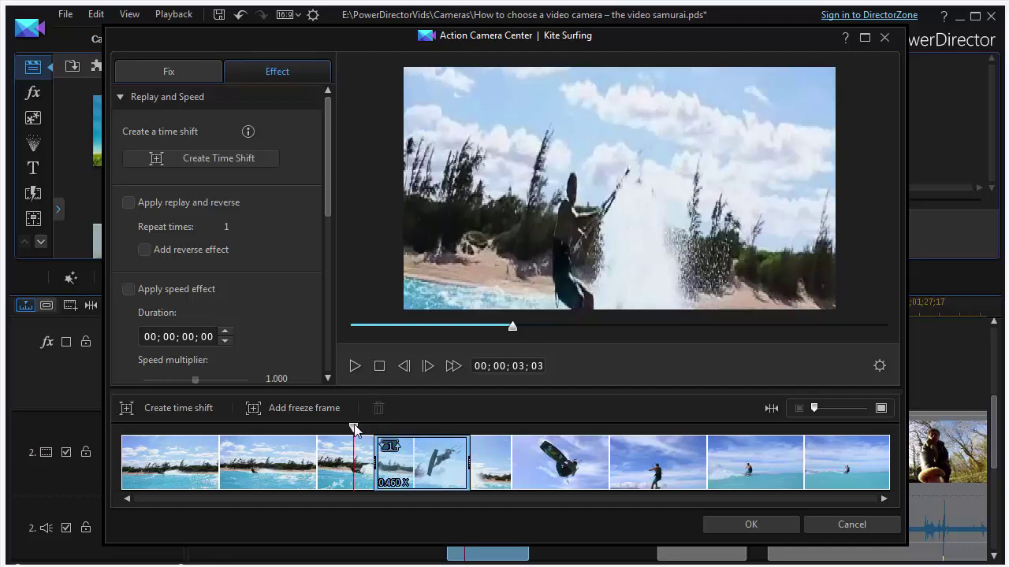
click(355, 367)
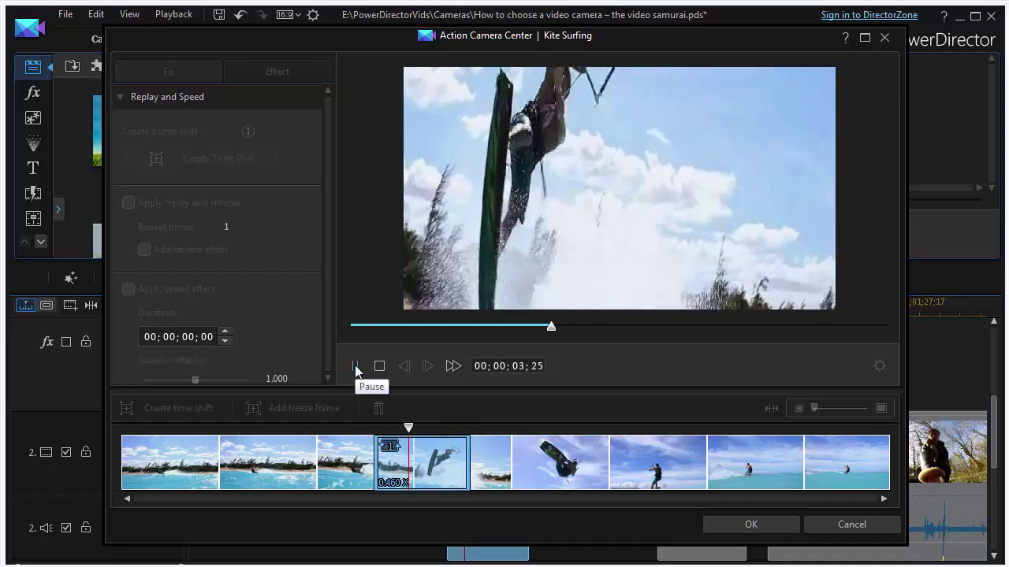
click(379, 368)
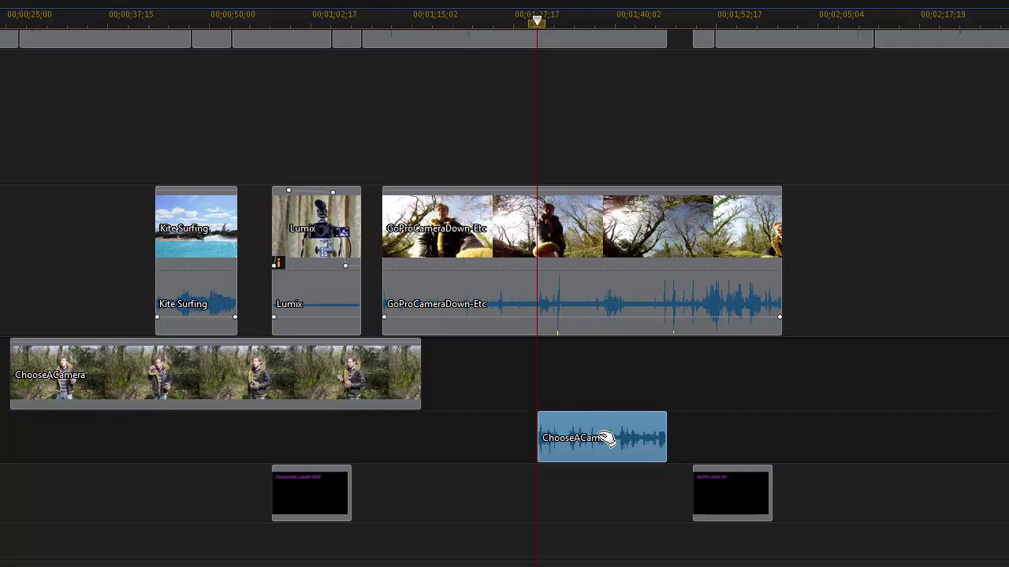
- Slide the ChooseACamera audio clip along its track to a 00;01;37;10 start and back to an earlier position
drag(607, 438, 662, 450)
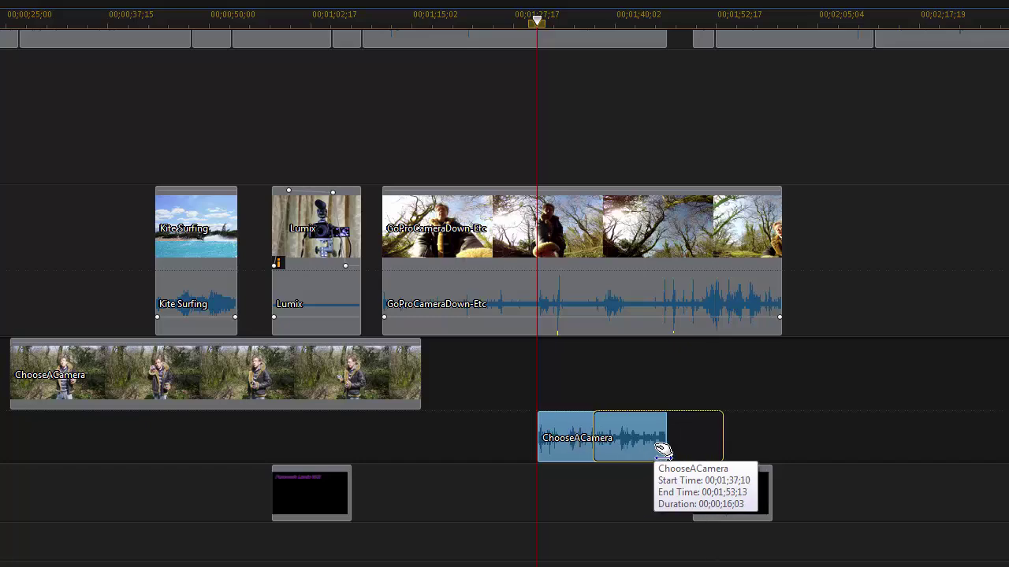
drag(662, 450, 579, 454)
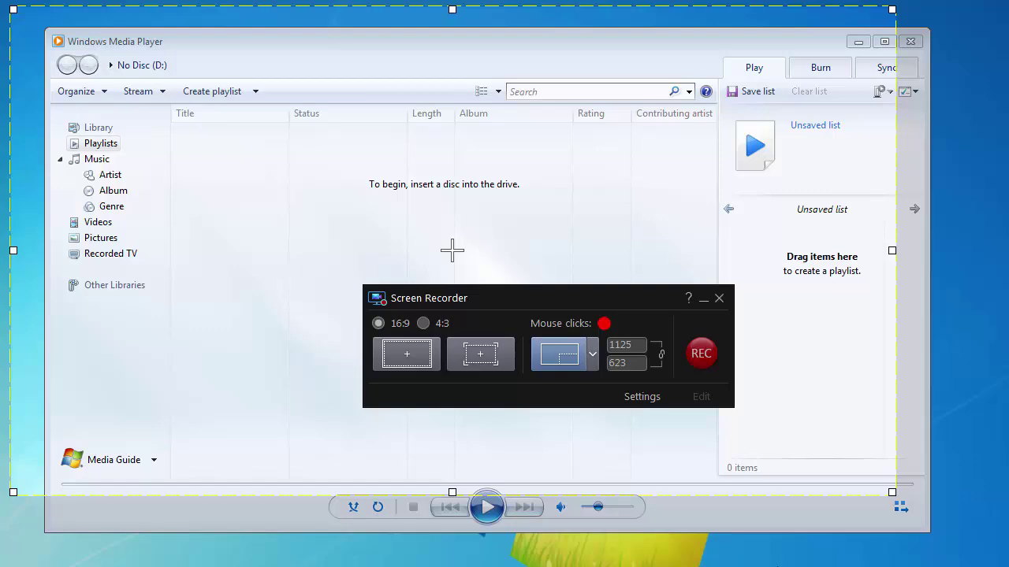
- Shorten the Windows Media Player window to fit inside the capture frame, and move the Screen Recorder controls higher over it
drag(783, 532, 767, 456)
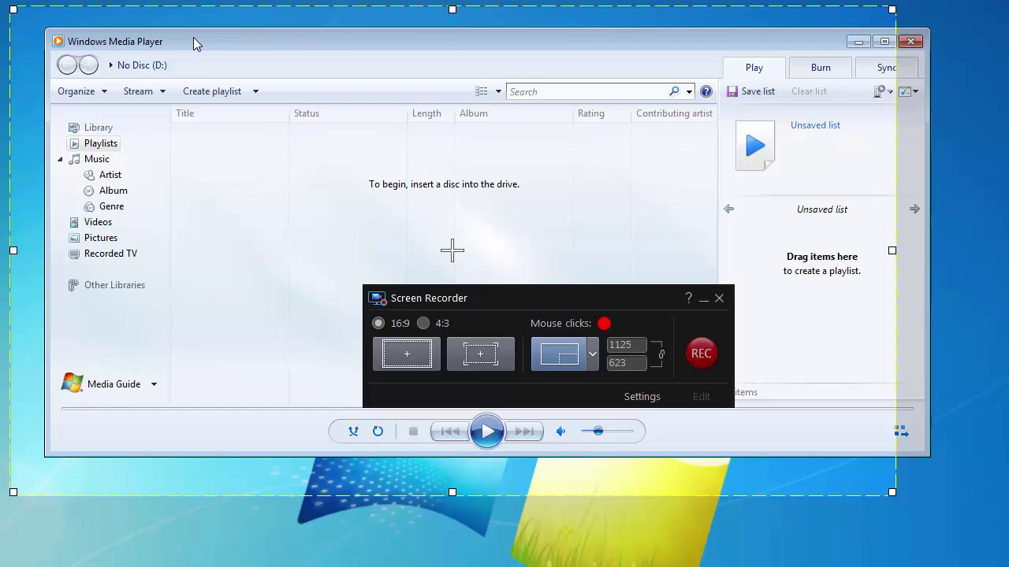
drag(523, 299, 366, 175)
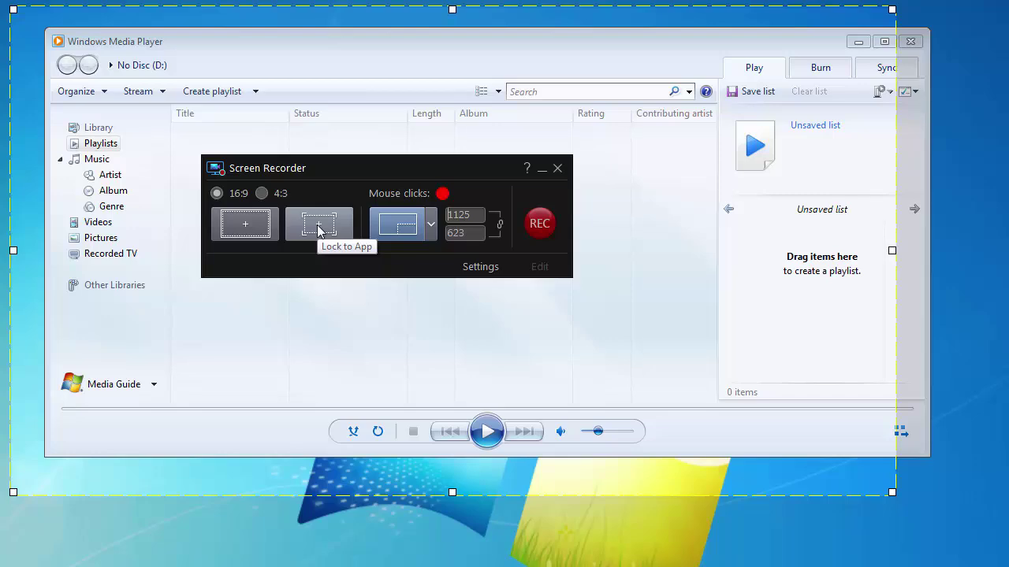
- Review the preset capture sizes and the output format choices in the Screen Recorder settings, and close the settings
click(430, 231)
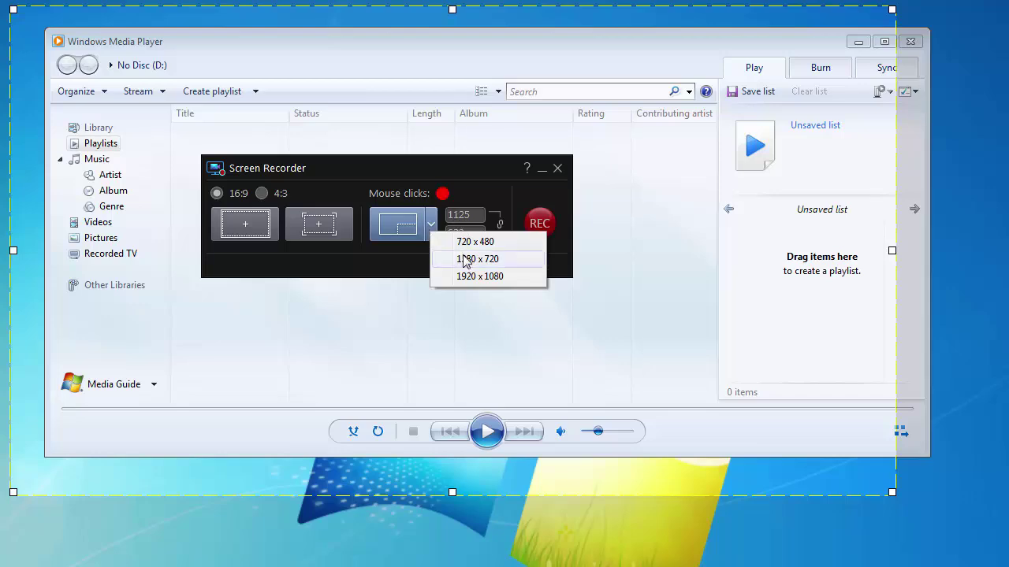
click(441, 168)
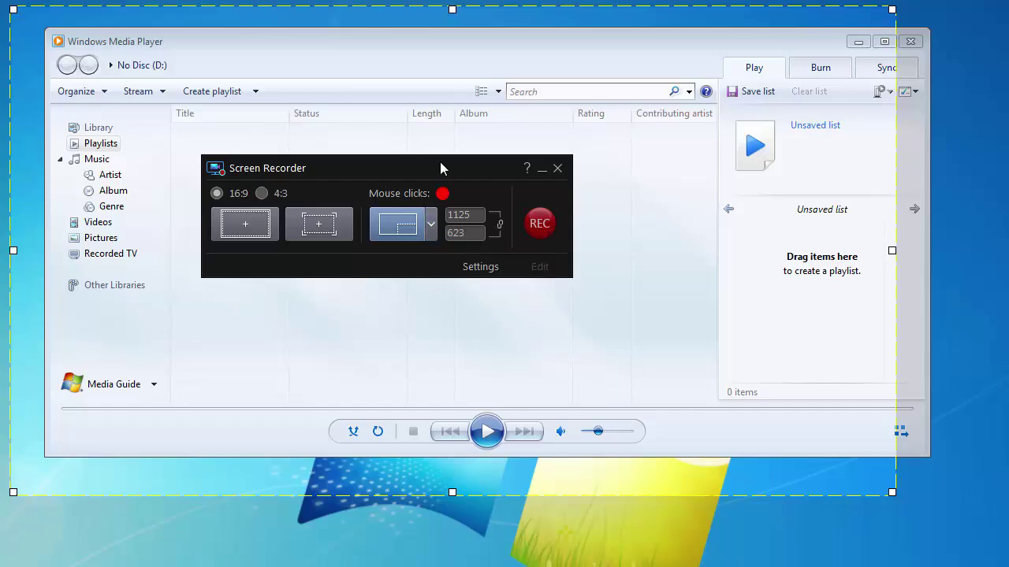
click(481, 267)
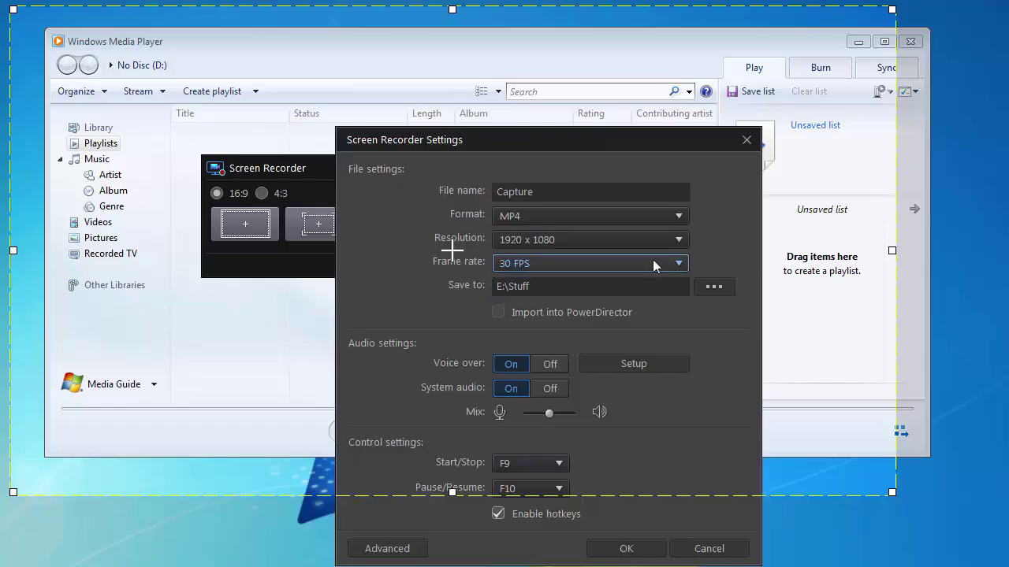
click(678, 217)
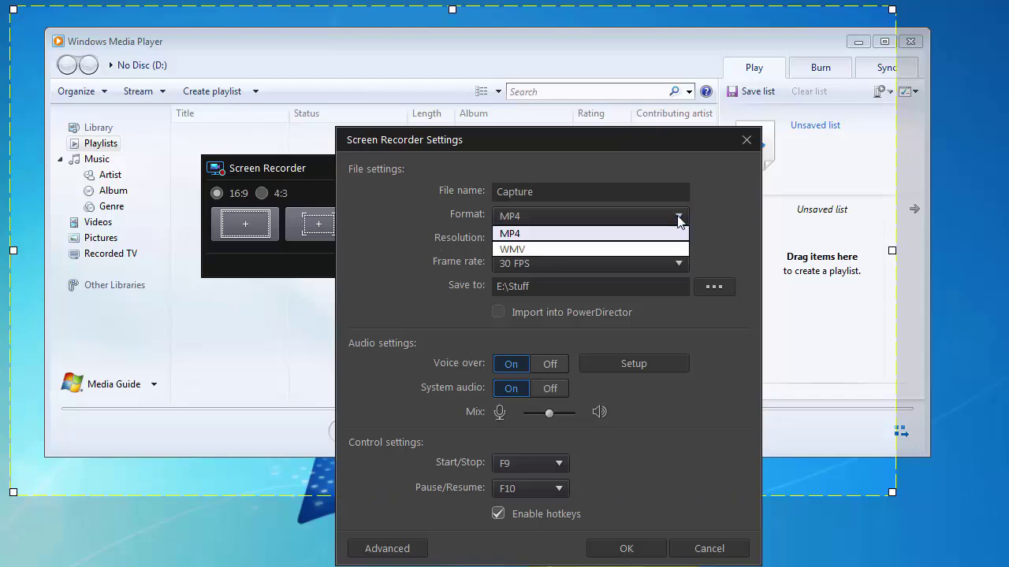
click(678, 217)
click(747, 139)
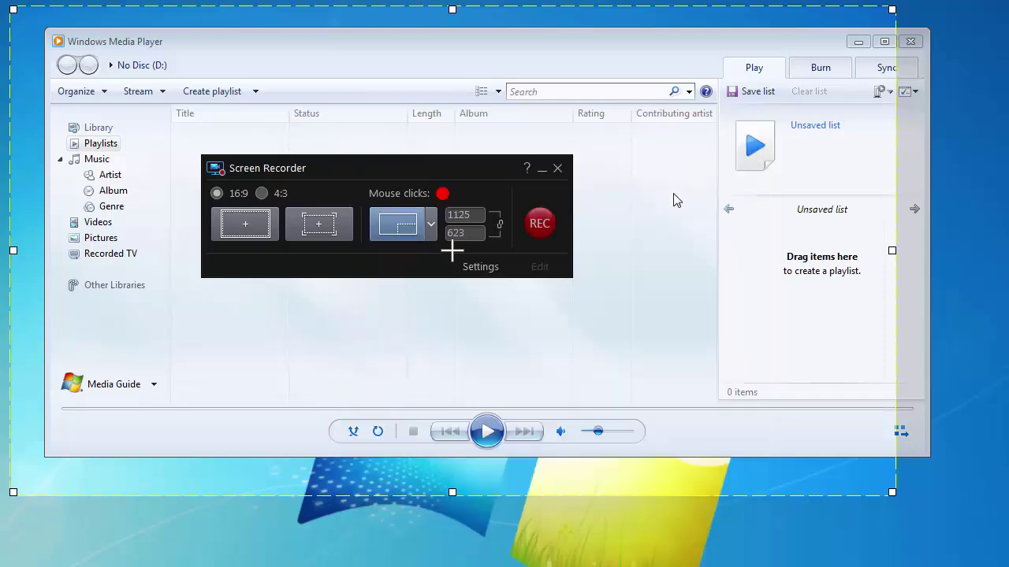
- Start recording the 1125 x 623 capture area and move the Windows Media Player window slightly lower
click(550, 229)
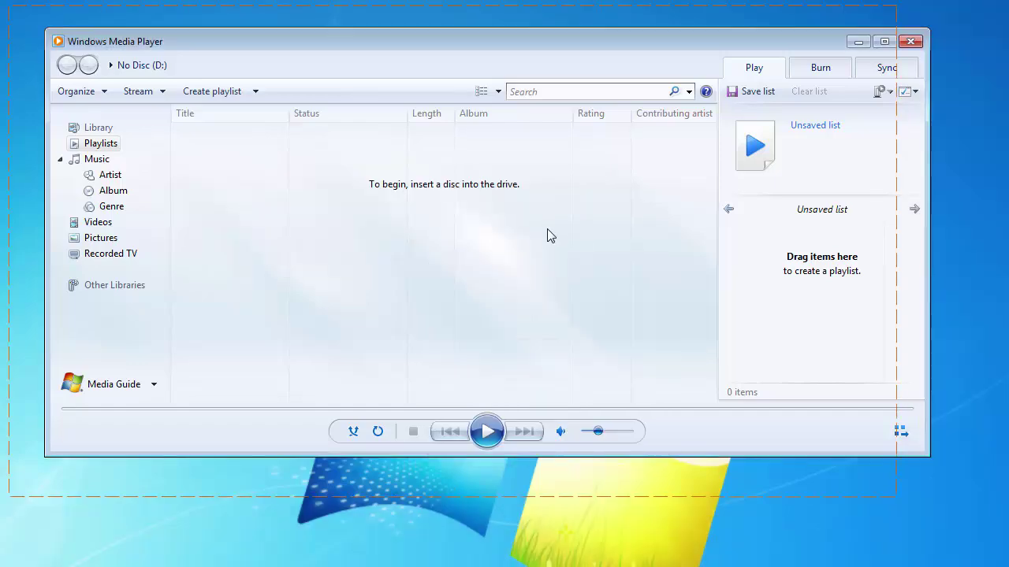
mouse_move(402, 53)
mouse_down()
mouse_move(376, 66)
mouse_move(406, 55)
mouse_up()
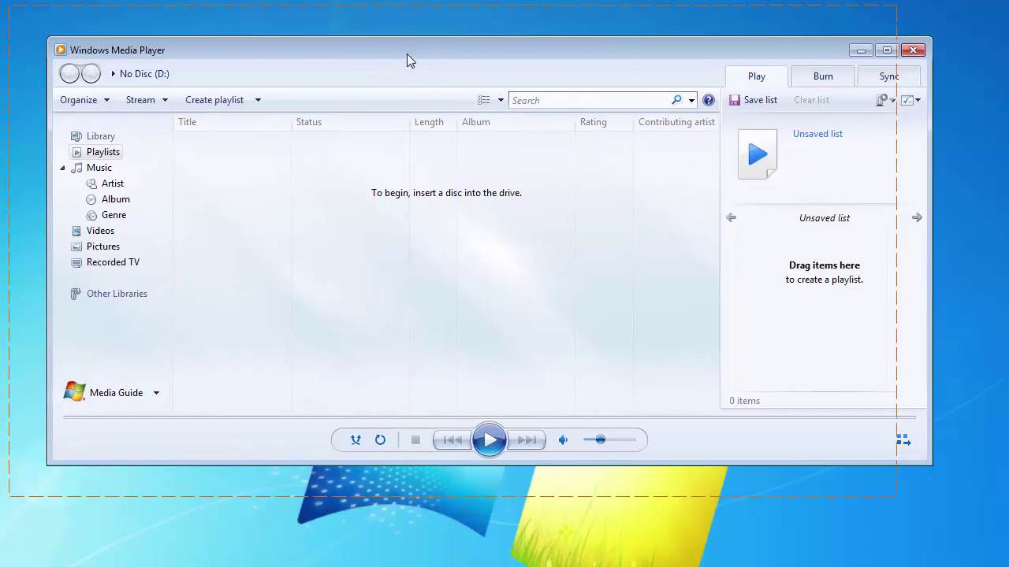